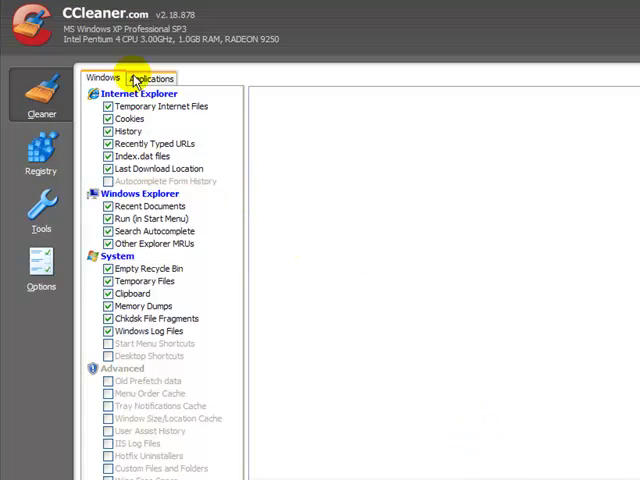
- Analyze and run the cleaner, clearing 0.20 MB of Internet Explorer temporary files
click(37, 165)
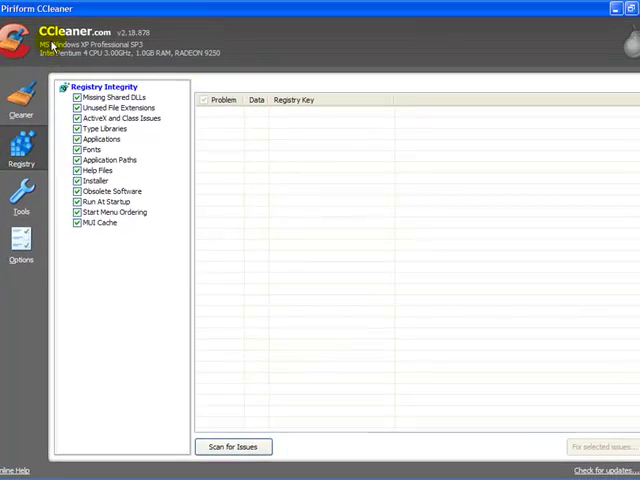
click(24, 108)
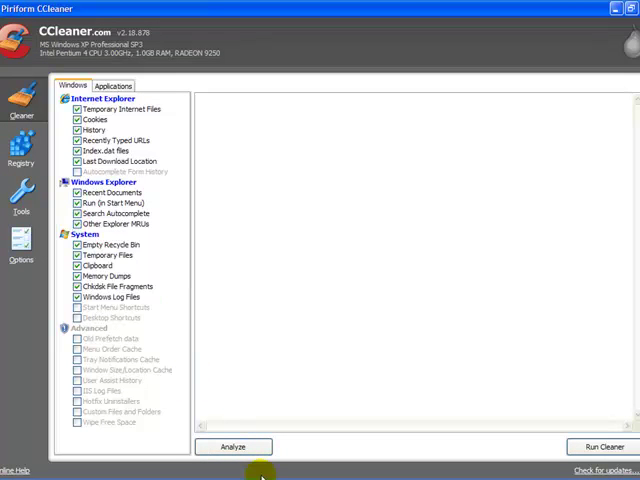
click(236, 449)
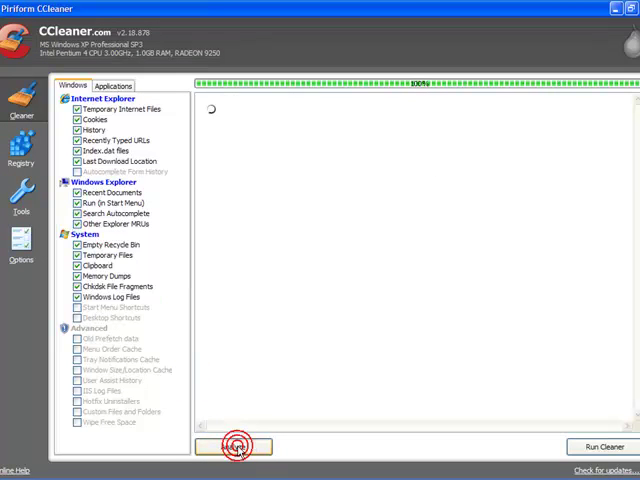
click(601, 450)
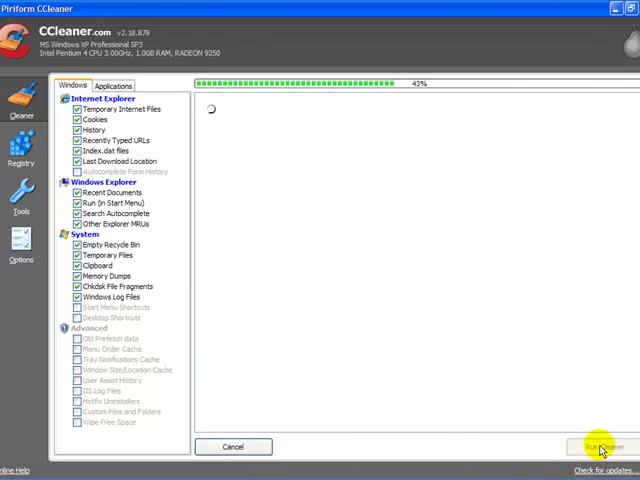
click(22, 158)
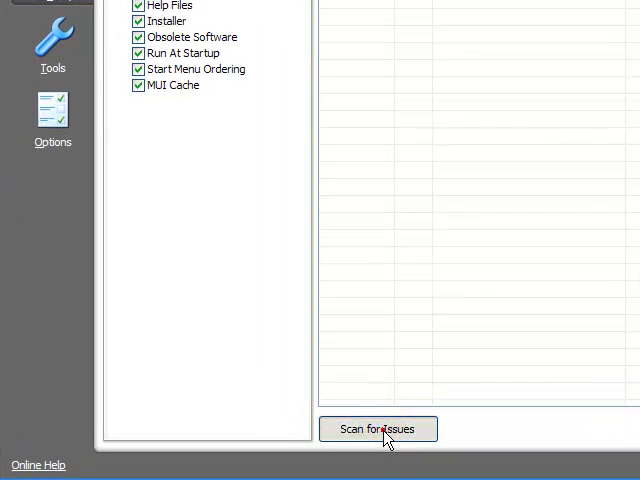
- Scan the registry, listing uninstaller reference issues and one missing MUI reference
click(386, 437)
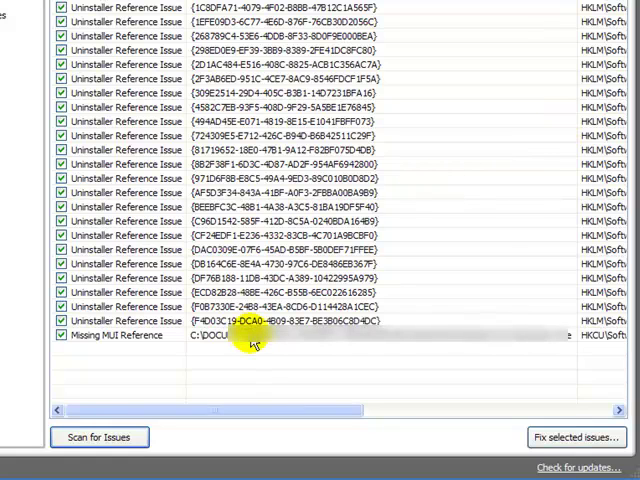
- Fix all selected registry issues at once, declining the registry backup
click(561, 444)
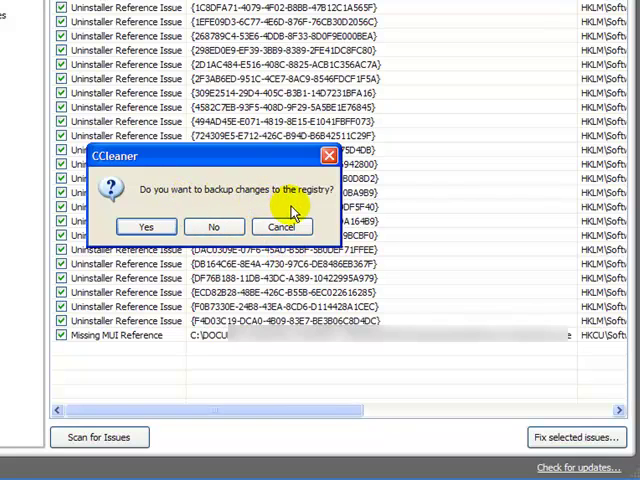
click(213, 229)
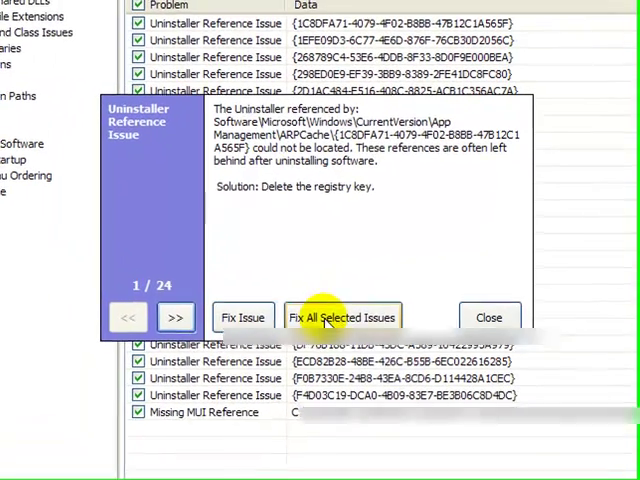
click(243, 278)
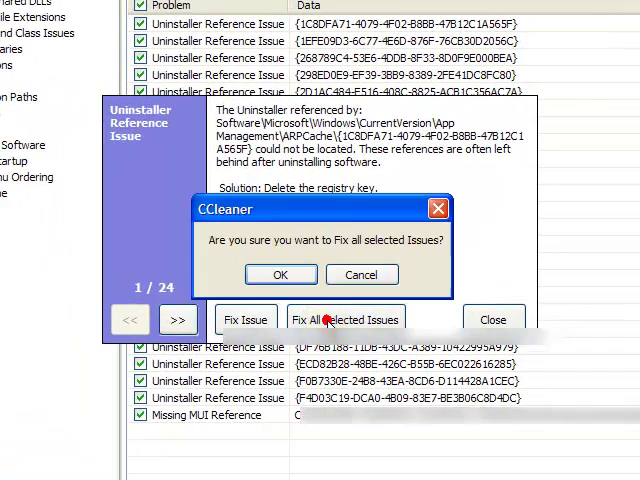
click(287, 279)
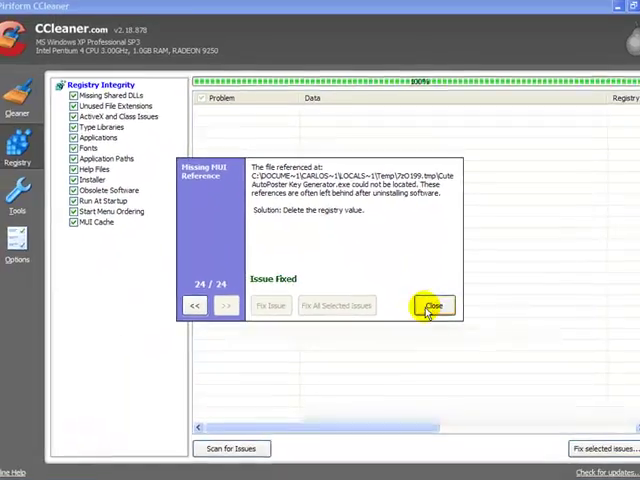
click(428, 306)
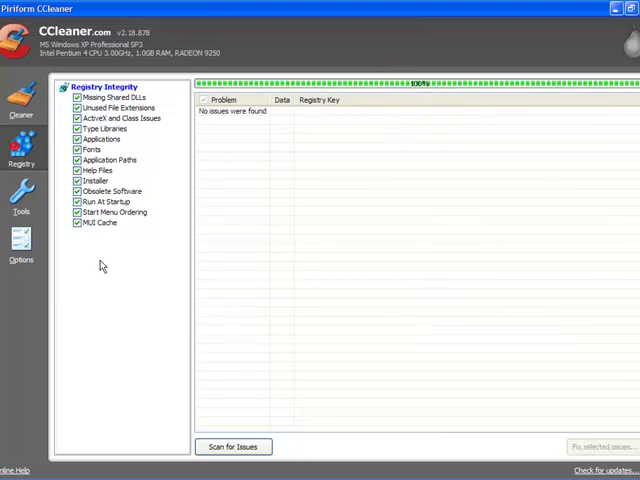
- Rescan the registry and confirm it reports no issues found
click(238, 446)
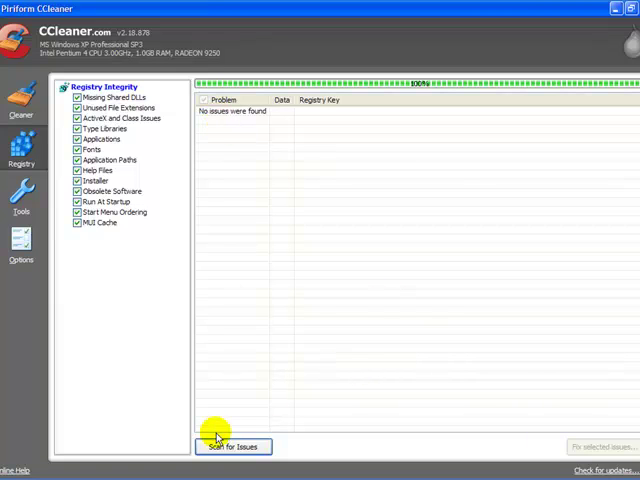
- Analyze and clean again, removing 0.12 MB of Internet Explorer temporary files
click(26, 112)
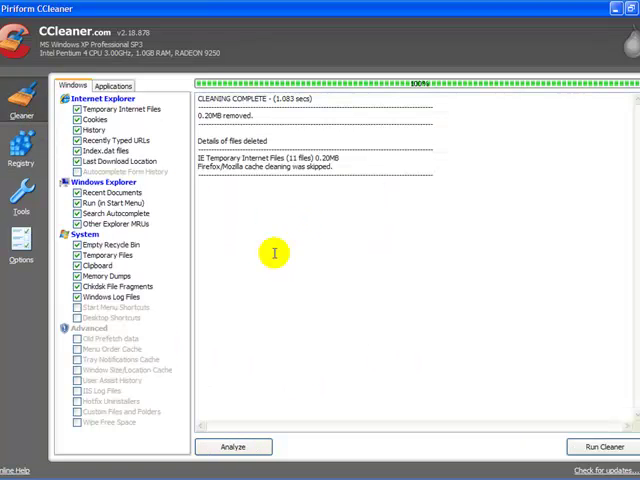
click(236, 449)
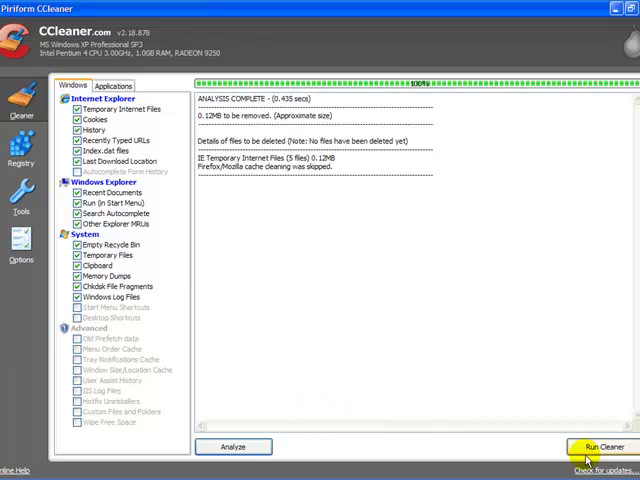
click(589, 452)
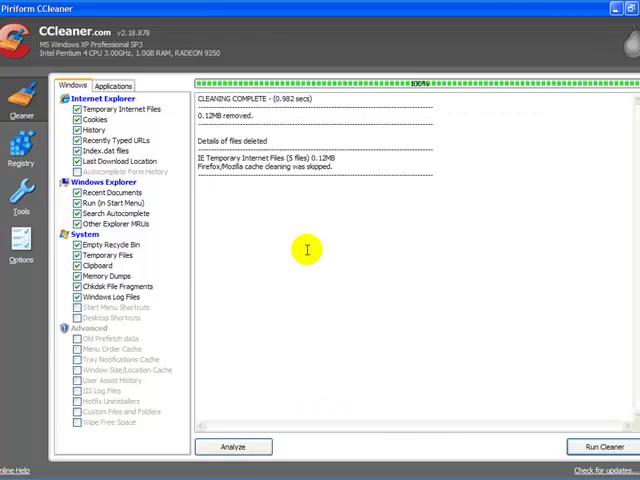